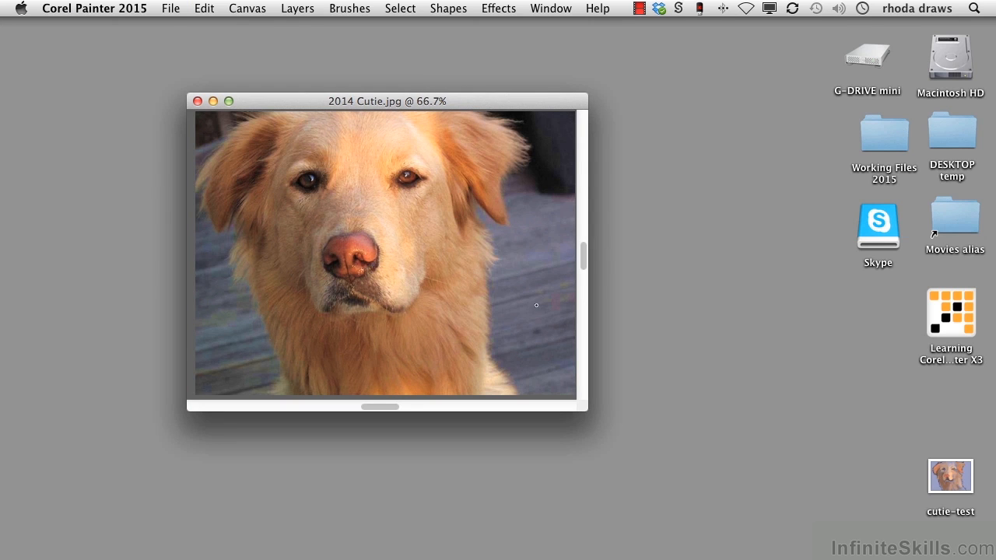
# Show the hidden palettes and choose the pastel rendering workspace.
pyautogui.press('Tab')
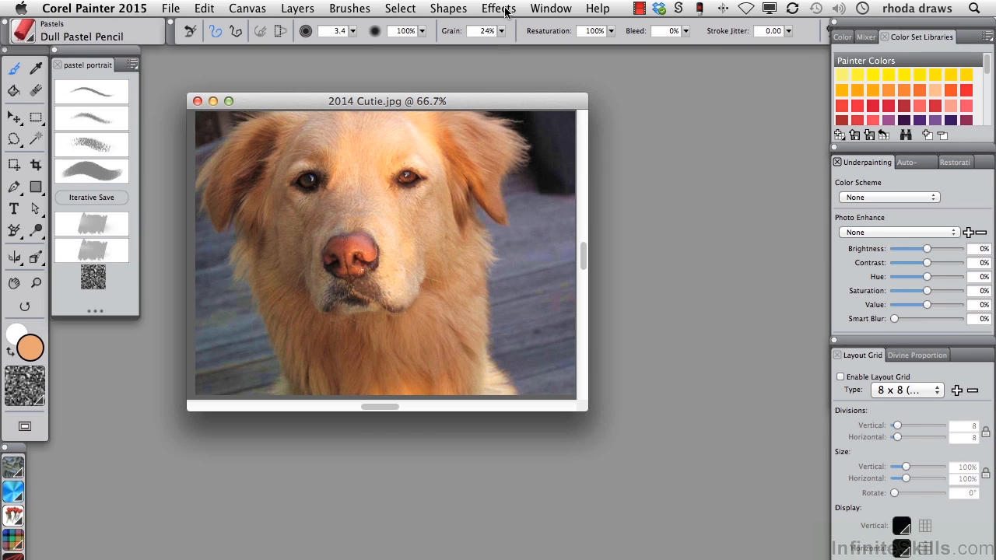
pyautogui.click(547, 9)
pyautogui.moveTo(568, 96)
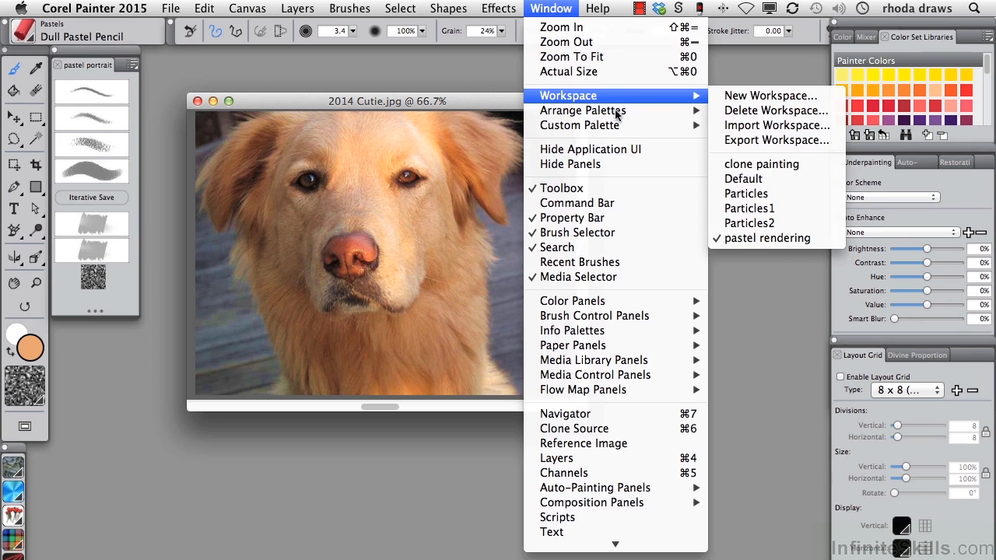
pyautogui.click(767, 239)
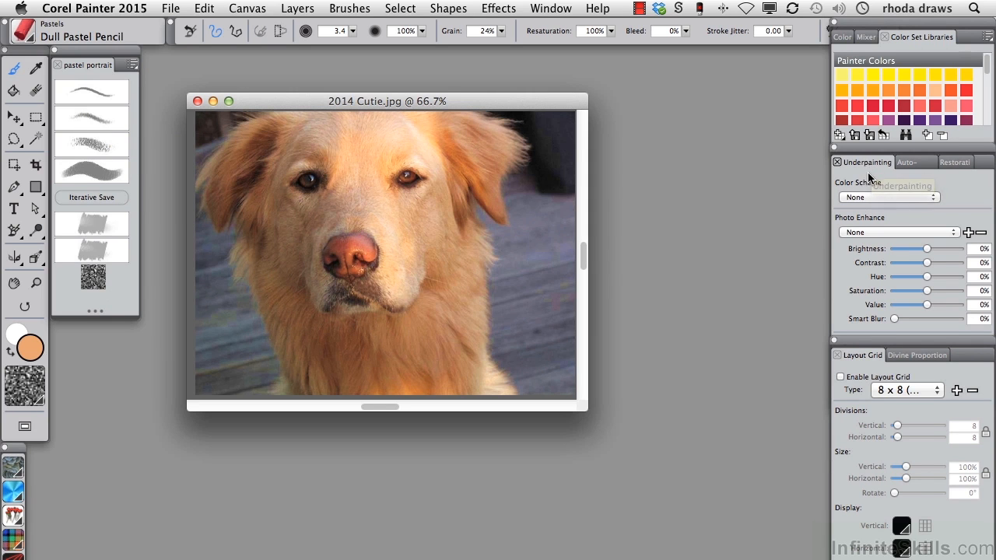
# Preview the Impressionist Scheme on the dog photo, and view the photo at 100% in an enlarged window.
pyautogui.click(930, 198)
pyautogui.click(916, 215)
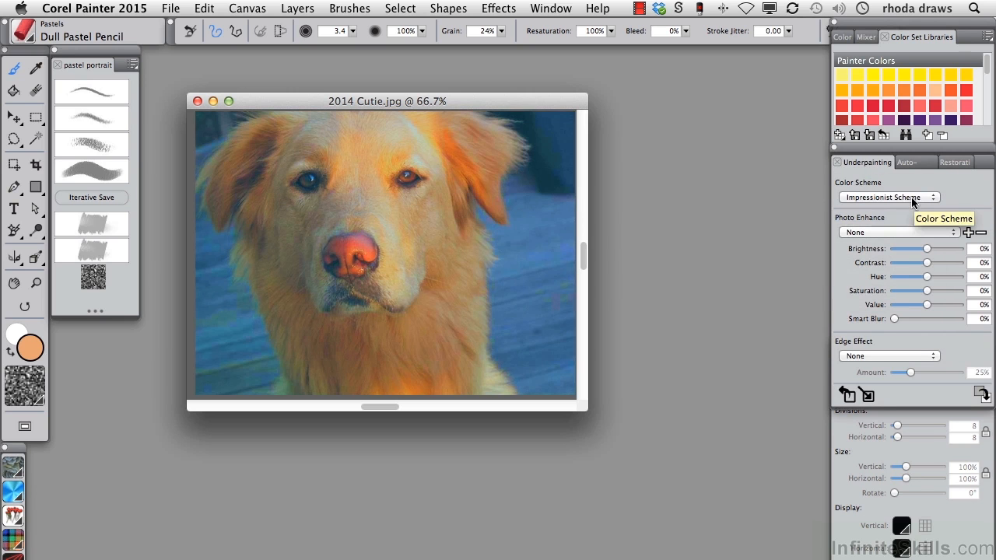
pyautogui.press('super+=')
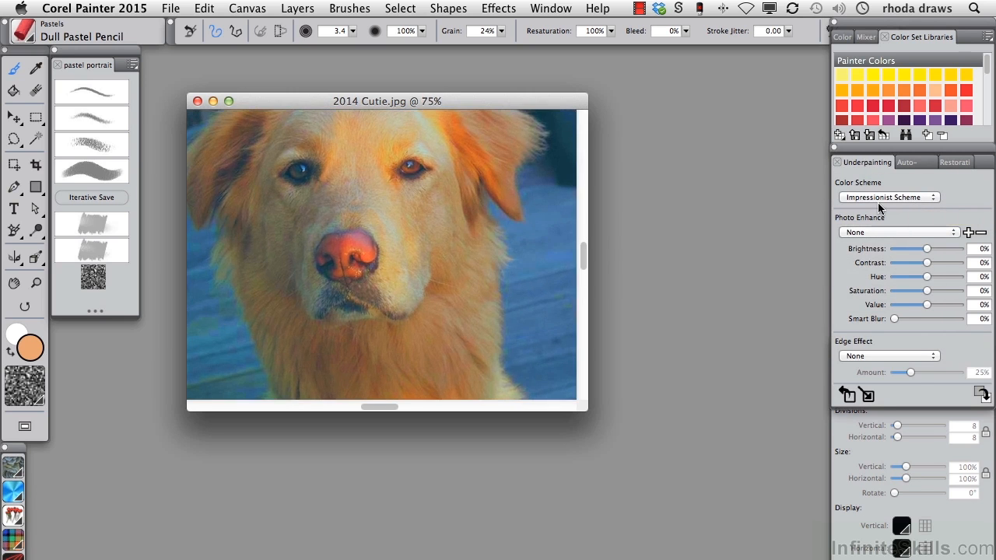
pyautogui.press('super+=')
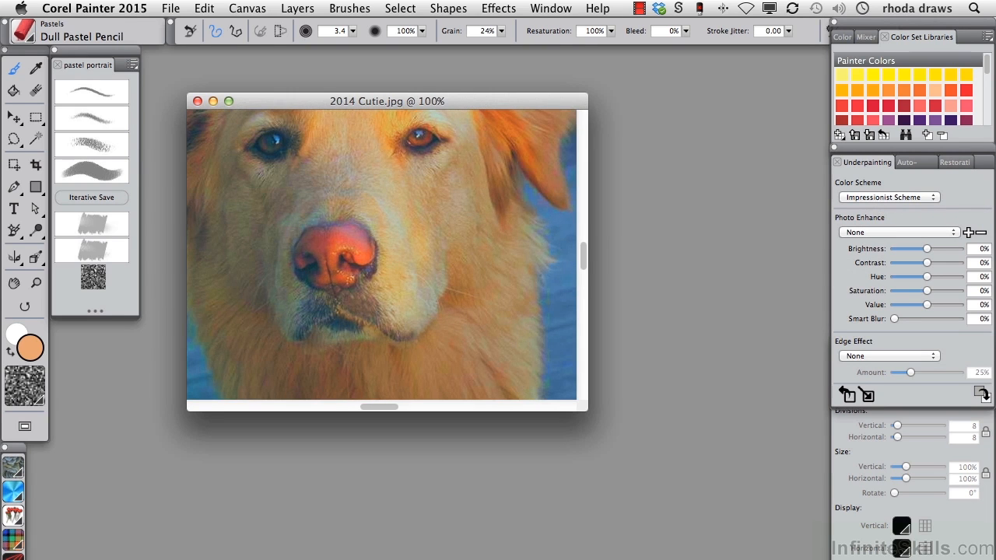
pyautogui.moveTo(585, 408); pyautogui.dragTo(761, 554)
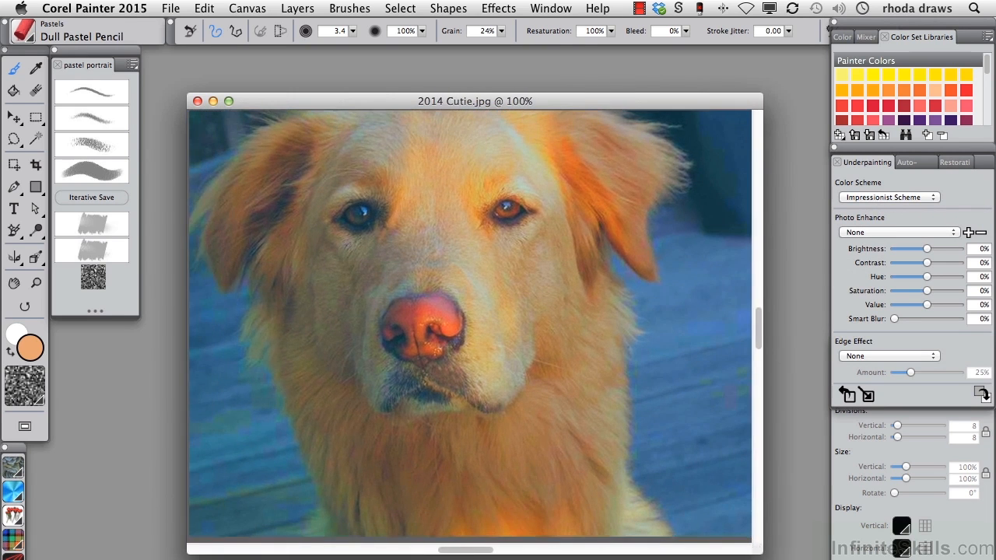
pyautogui.moveTo(604, 104); pyautogui.dragTo(582, 62)
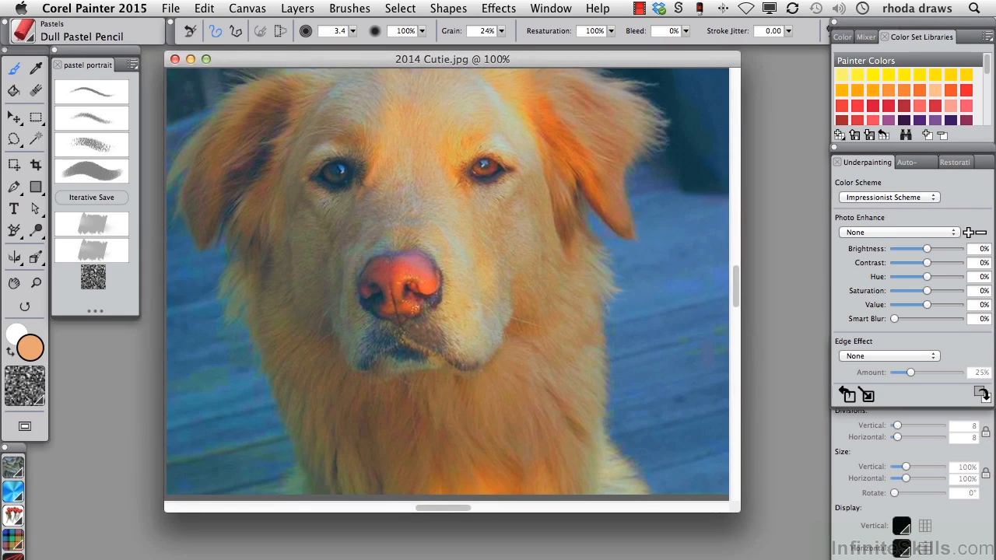
# Try the Chalk Drawing Scheme on the photo, then return the color scheme to None.
pyautogui.click(906, 197)
pyautogui.click(910, 255)
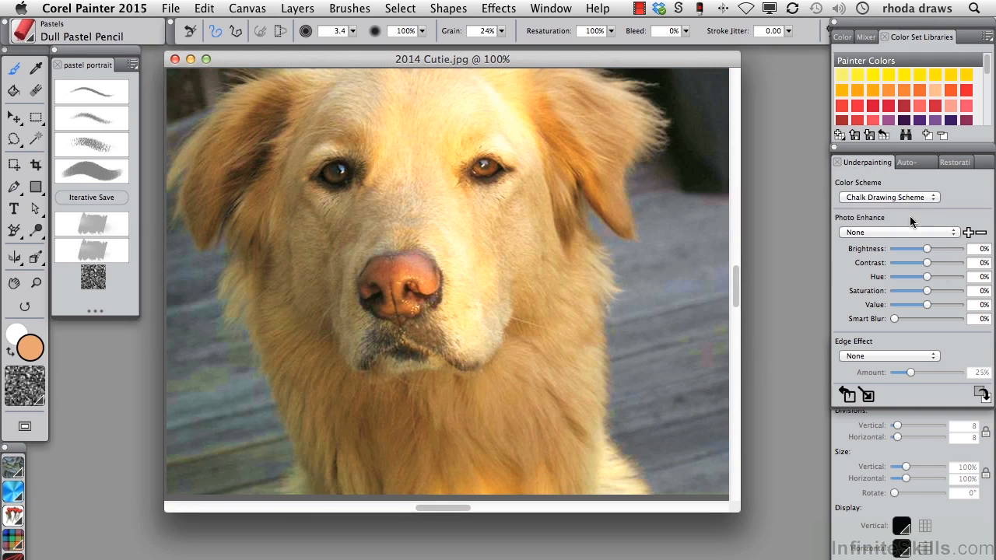
pyautogui.click(907, 198)
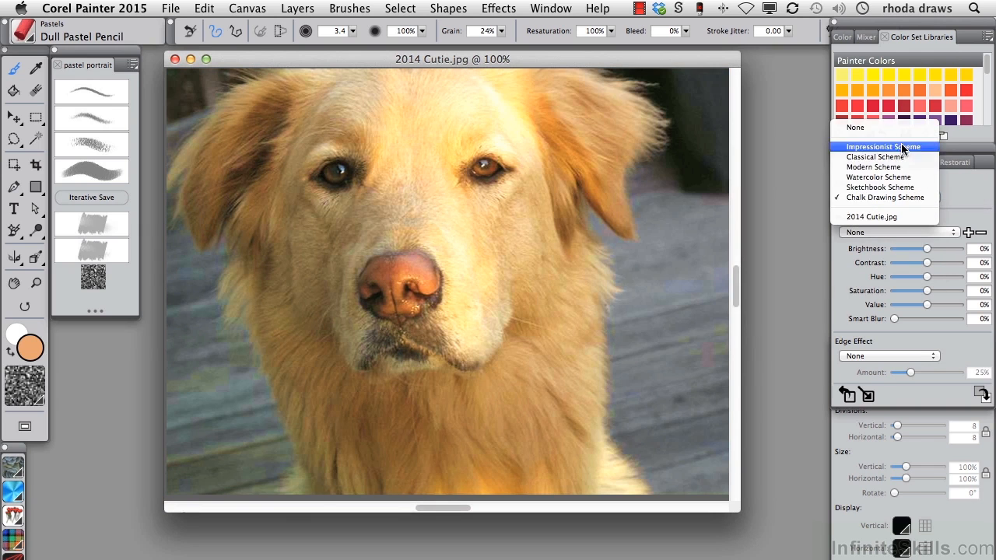
pyautogui.click(879, 127)
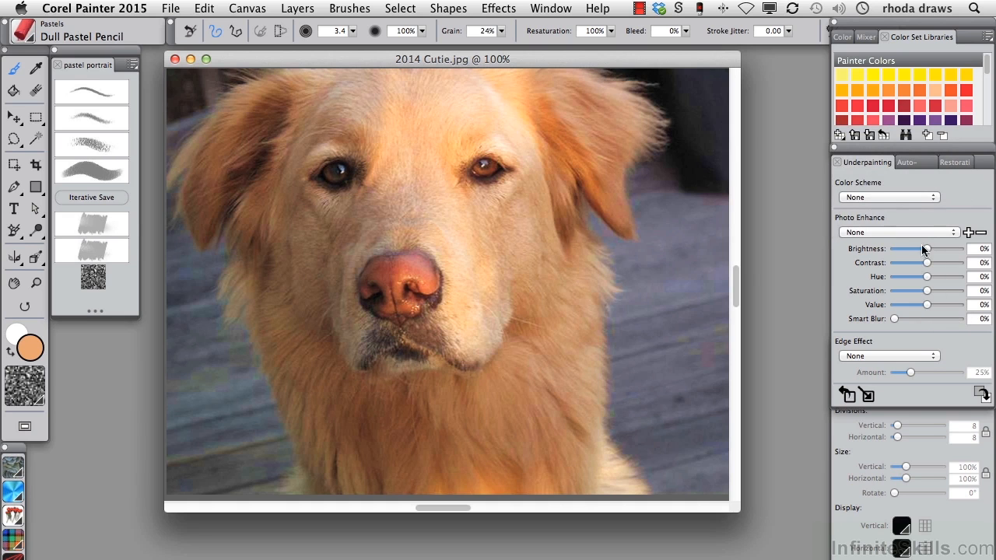
# Try photo adjustments of -13% brightness, 36% saturation, -28% contrast, -35% value and 22% smart blur.
pyautogui.moveTo(927, 248); pyautogui.dragTo(922, 249)
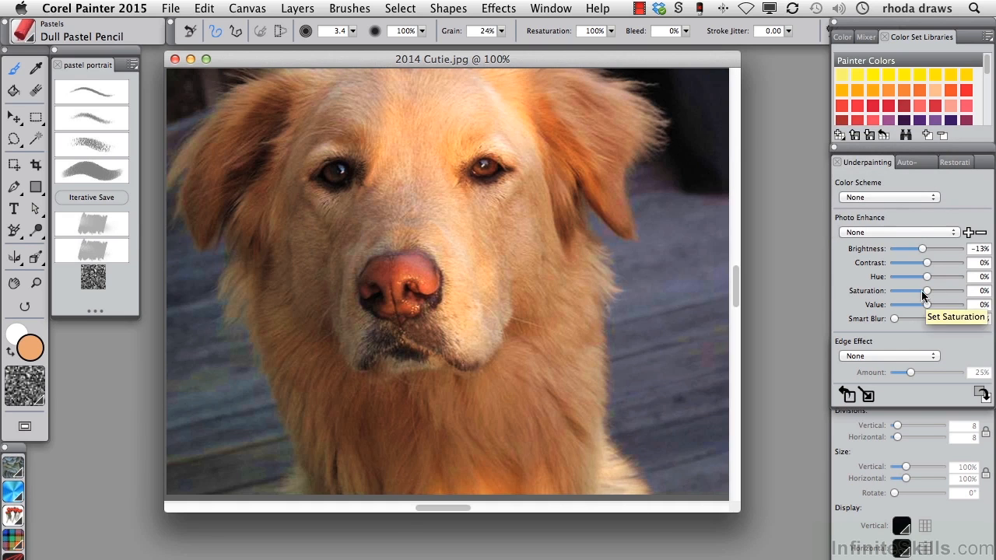
pyautogui.moveTo(924, 290); pyautogui.dragTo(934, 290)
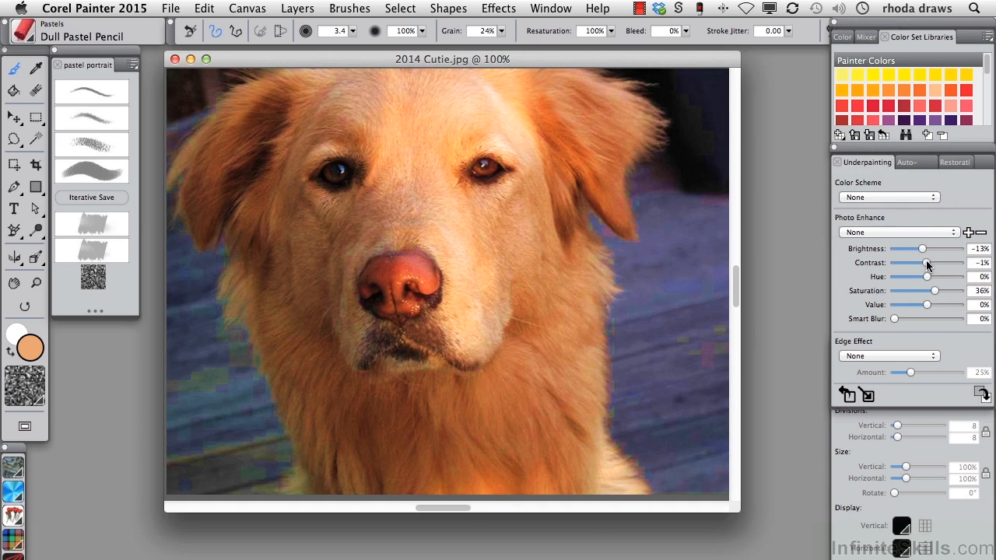
pyautogui.moveTo(926, 265); pyautogui.dragTo(919, 265)
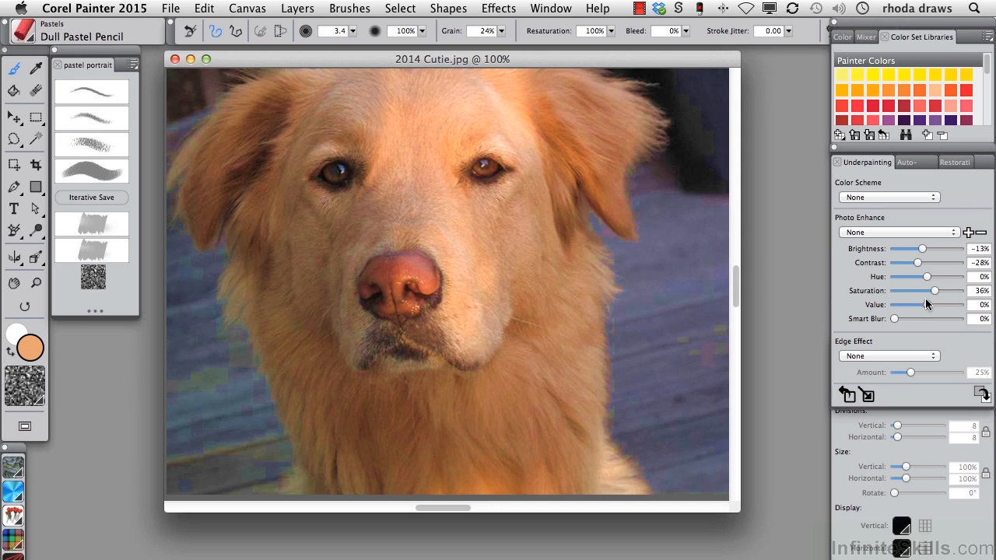
pyautogui.moveTo(927, 305); pyautogui.dragTo(912, 322)
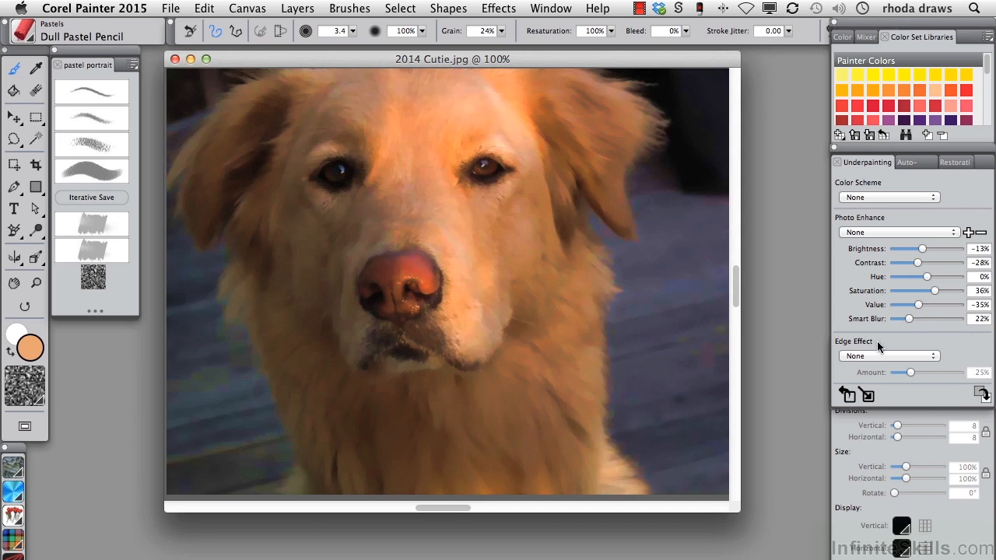
# Reset the underpainting adjustments and raise only the photo's saturation to 42%.
pyautogui.click(846, 394)
pyautogui.moveTo(928, 290); pyautogui.dragTo(937, 291)
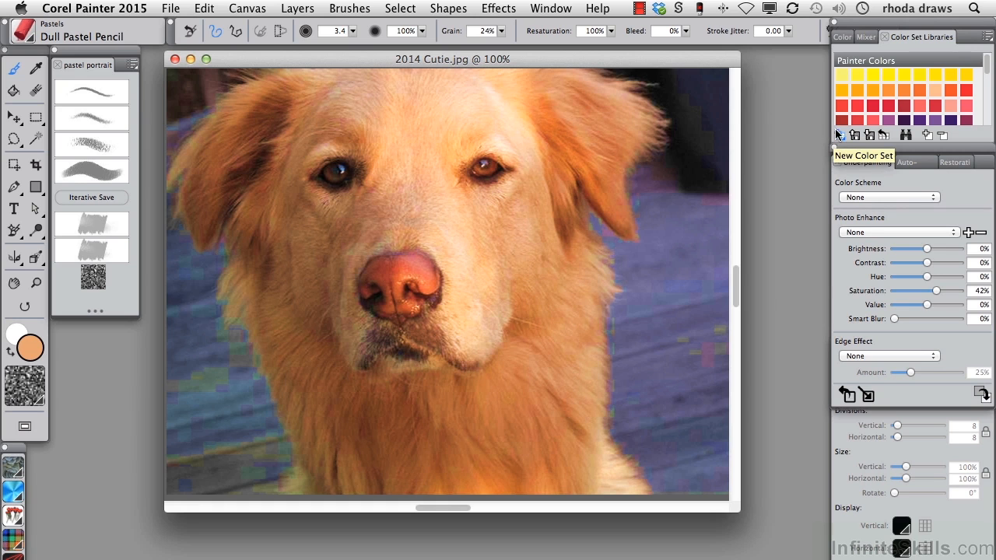
# Check the photo's pixel dimensions in the Resize settings without changing them.
pyautogui.click(248, 8)
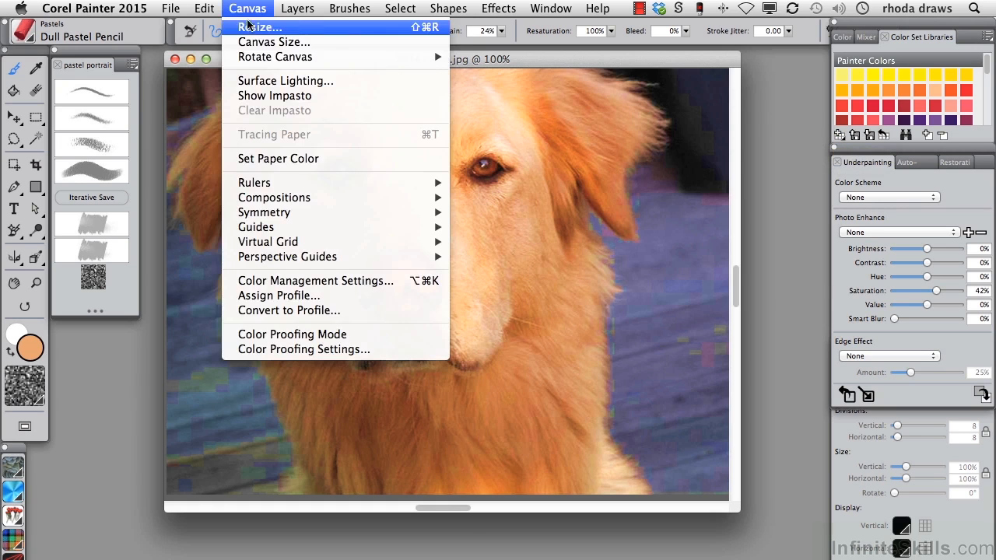
pyautogui.click(256, 27)
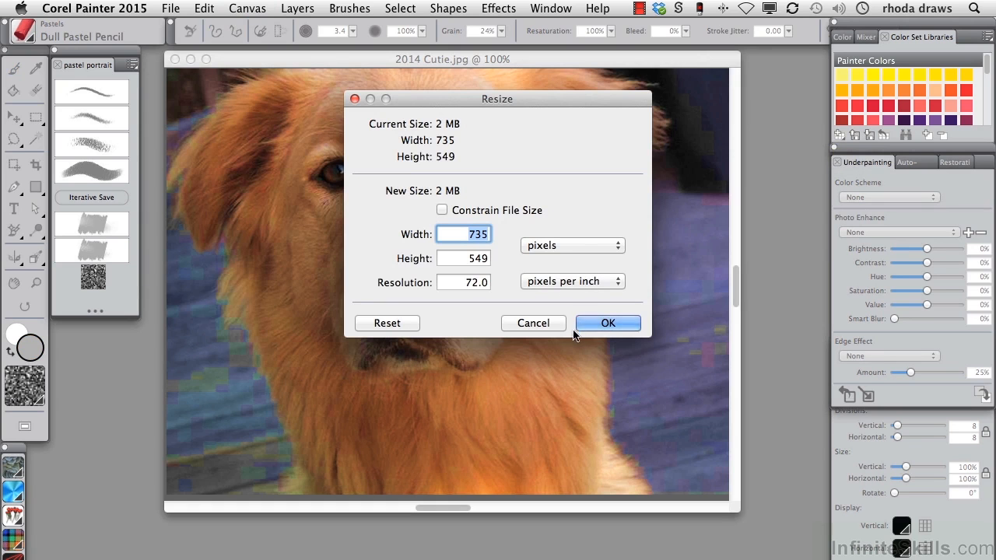
pyautogui.click(535, 323)
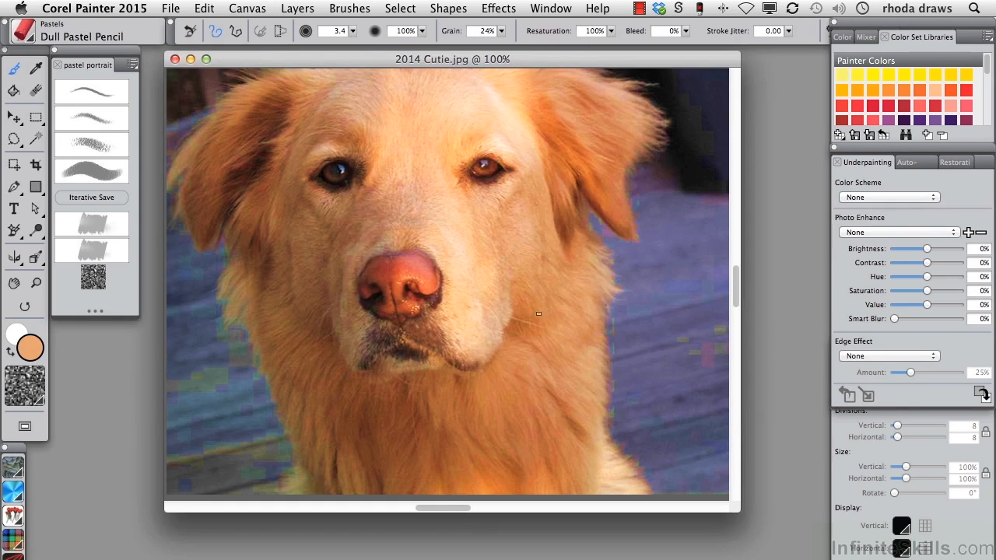
# Create a new white 735 × 549 pixel image at 150 pixels per inch and show it in a regular window.
pyautogui.press('super+n')
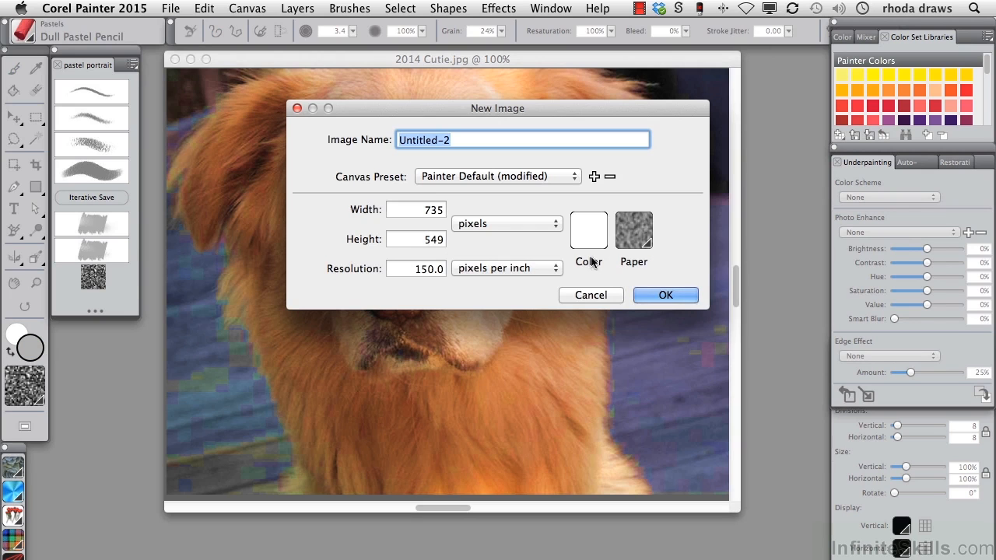
pyautogui.click(646, 294)
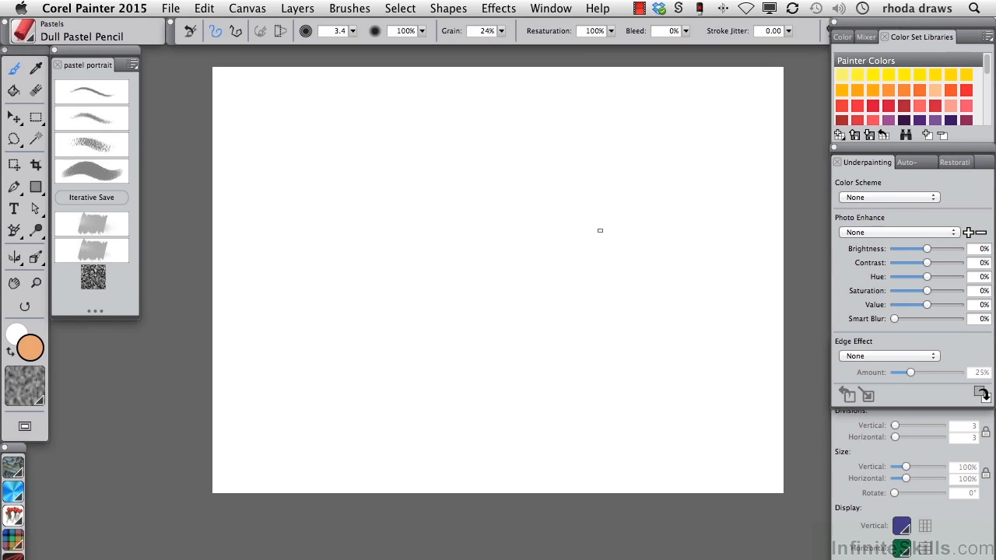
pyautogui.click(24, 425)
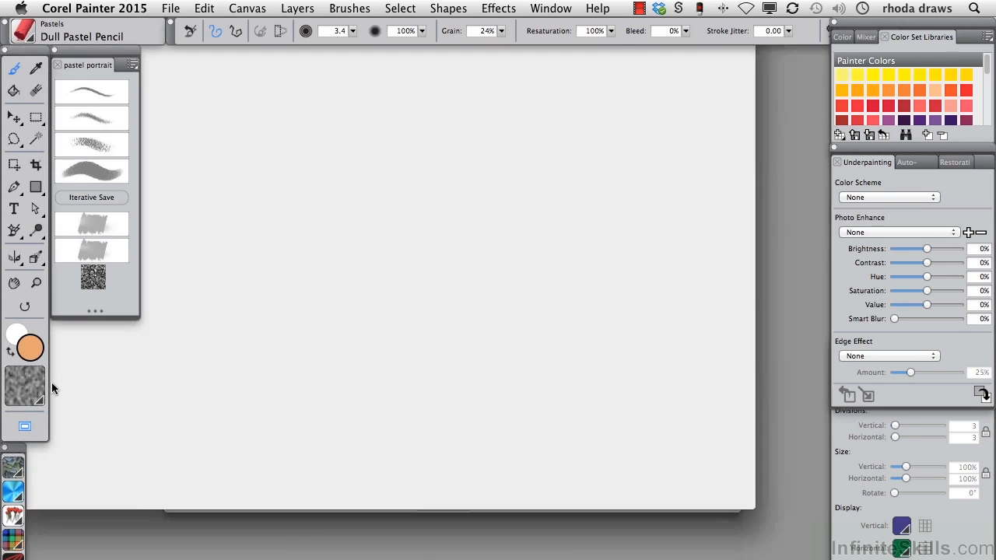
# Sample a blue from the dog photo's background with the Dropper and lighten it to a softer blue.
pyautogui.click(646, 77)
pyautogui.moveTo(683, 70)
pyautogui.mouseDown()
pyautogui.moveTo(642, 84)
pyautogui.moveTo(691, 60)
pyautogui.mouseUp()
pyautogui.press('d')
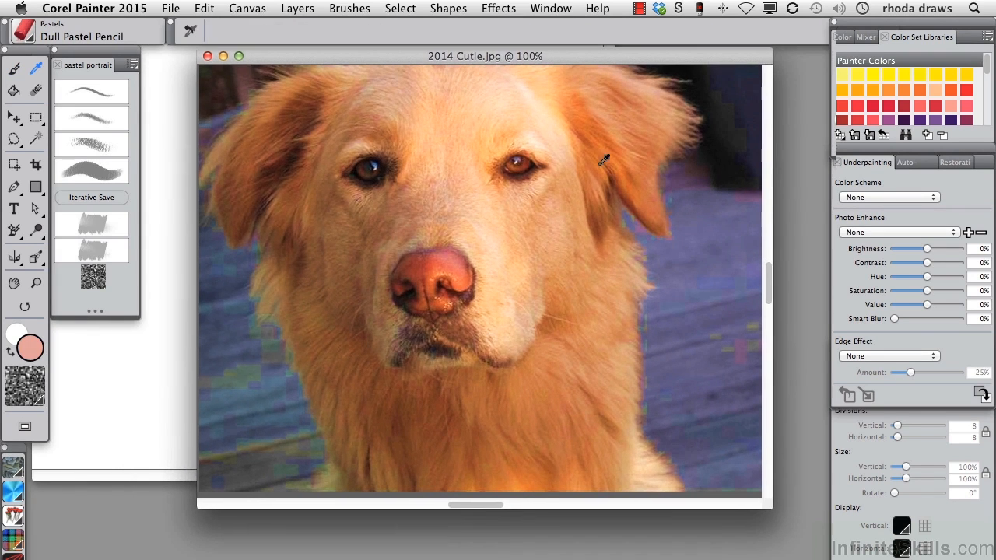
pyautogui.click(273, 381)
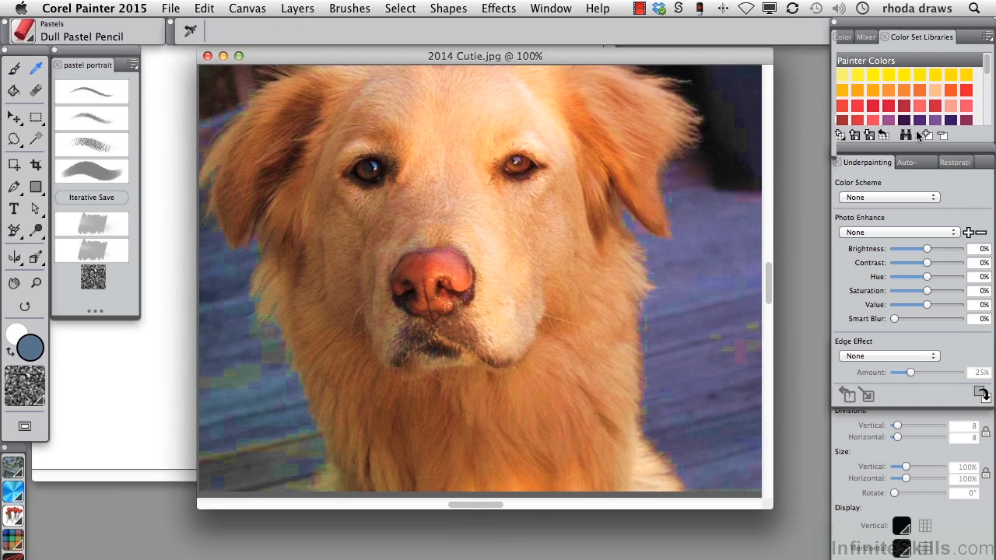
pyautogui.click(848, 37)
pyautogui.click(907, 95)
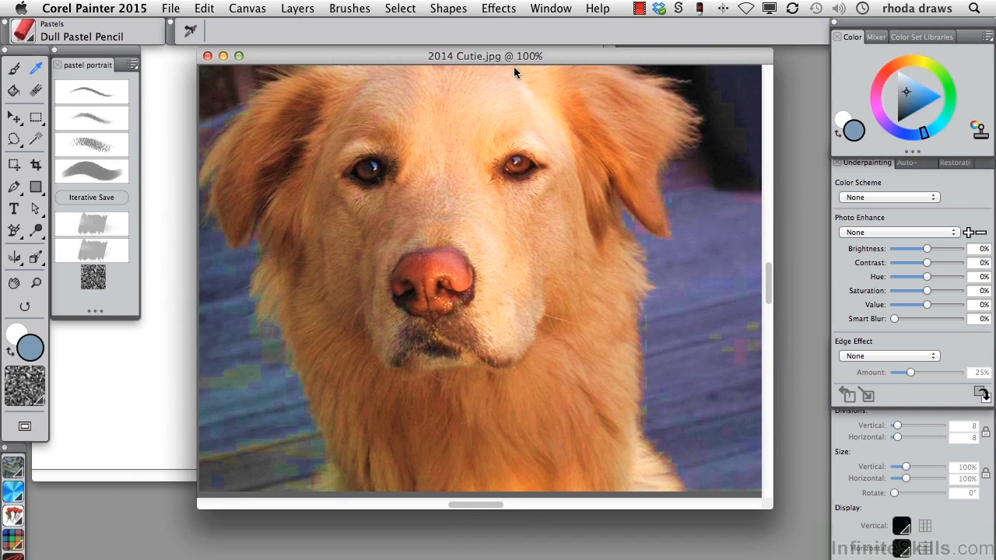
# Bring the blank canvas in front of the photo and enlarge its window.
pyautogui.click(262, 8)
pyautogui.click(287, 156)
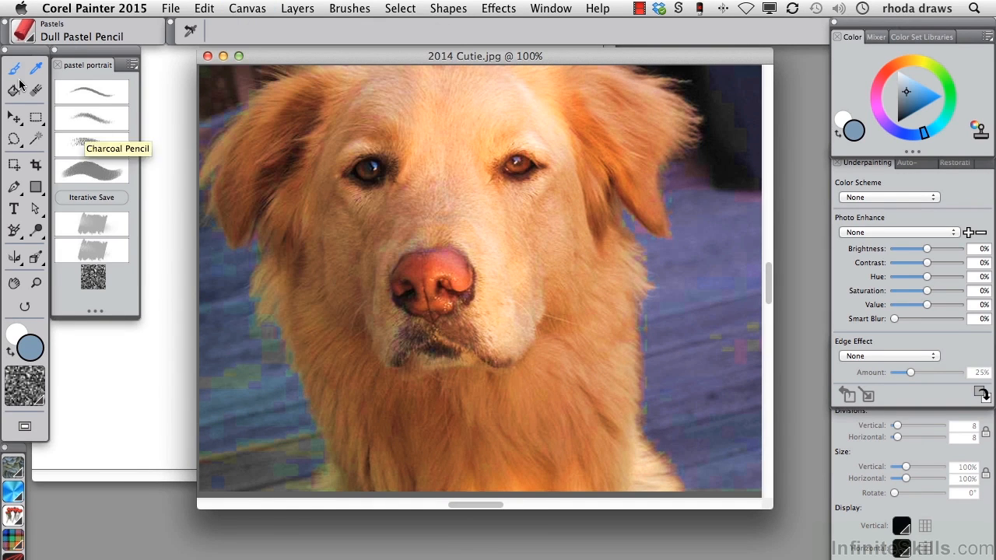
pyautogui.click(90, 124)
pyautogui.click(161, 84)
pyautogui.moveTo(602, 482); pyautogui.dragTo(792, 536)
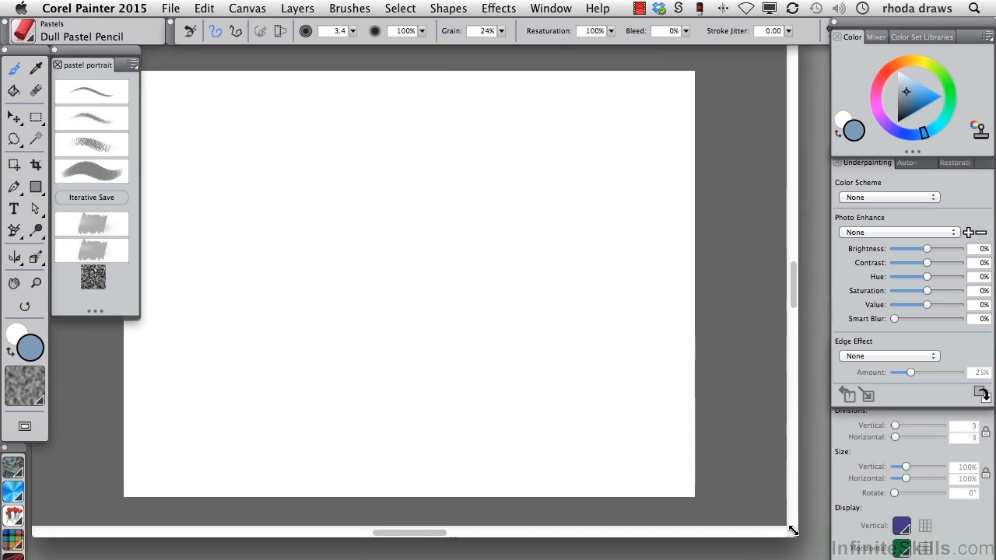
# Set the blank canvas's paper color to the chosen light blue and clear the whole canvas to that color.
pyautogui.click(247, 9)
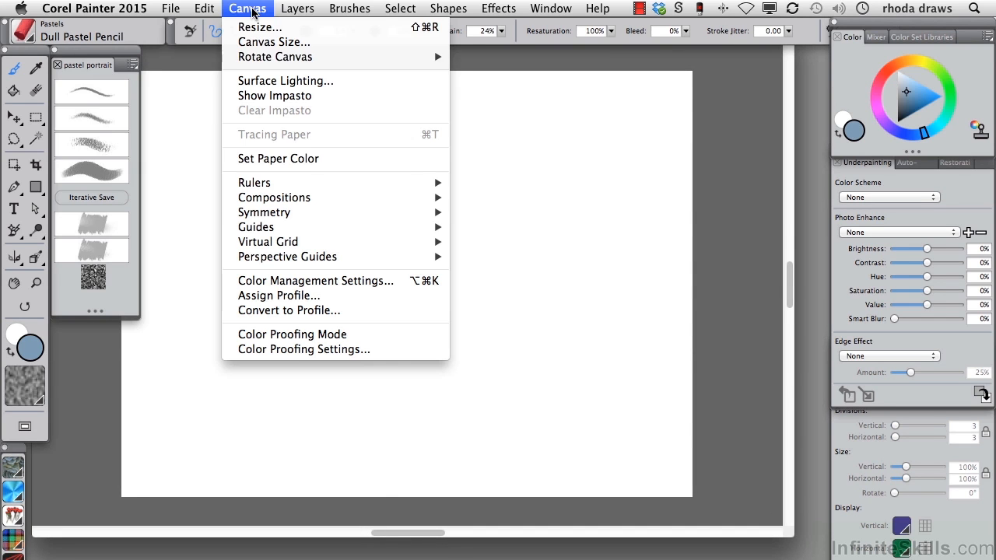
pyautogui.click(285, 158)
pyautogui.press('super+a')
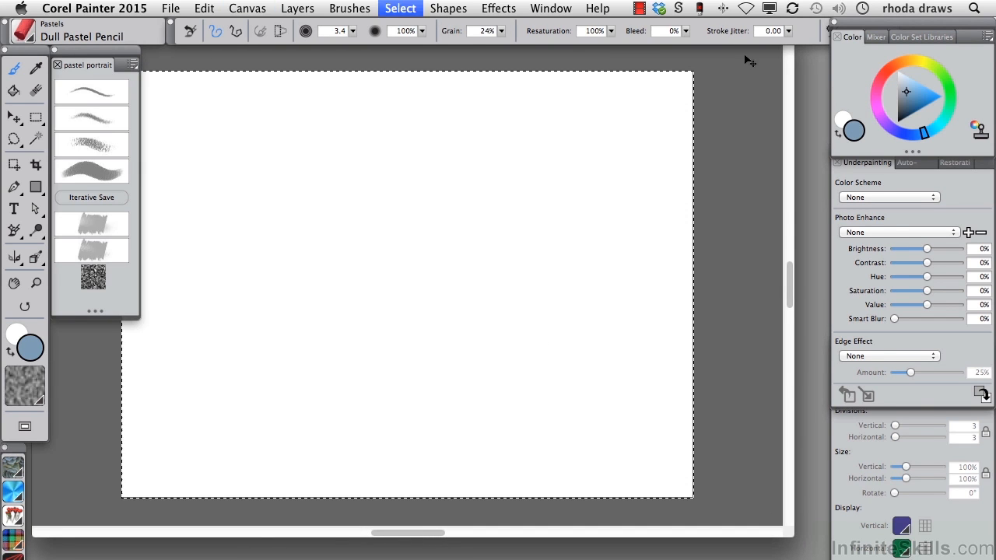
pyautogui.press('Delete')
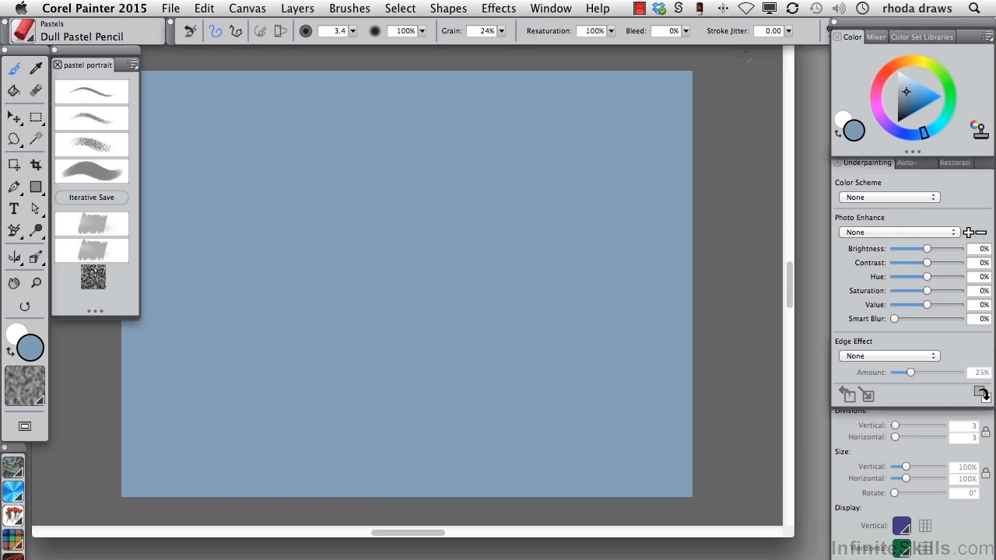
# Shrink the blue canvas's window, and reduce the dog photo to 66.7% zoom in a smaller window.
pyautogui.moveTo(792, 533); pyautogui.dragTo(622, 493)
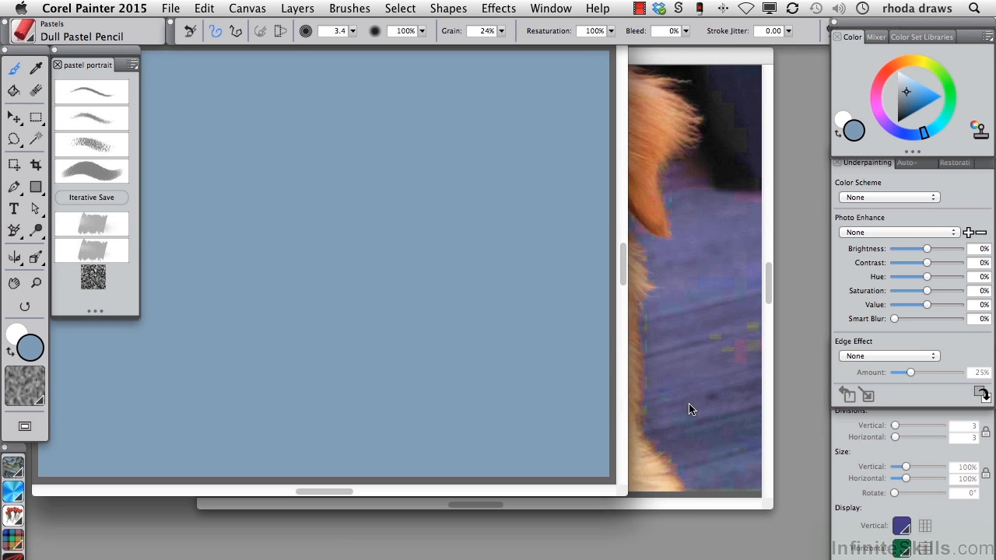
pyautogui.moveTo(652, 62); pyautogui.dragTo(567, 67)
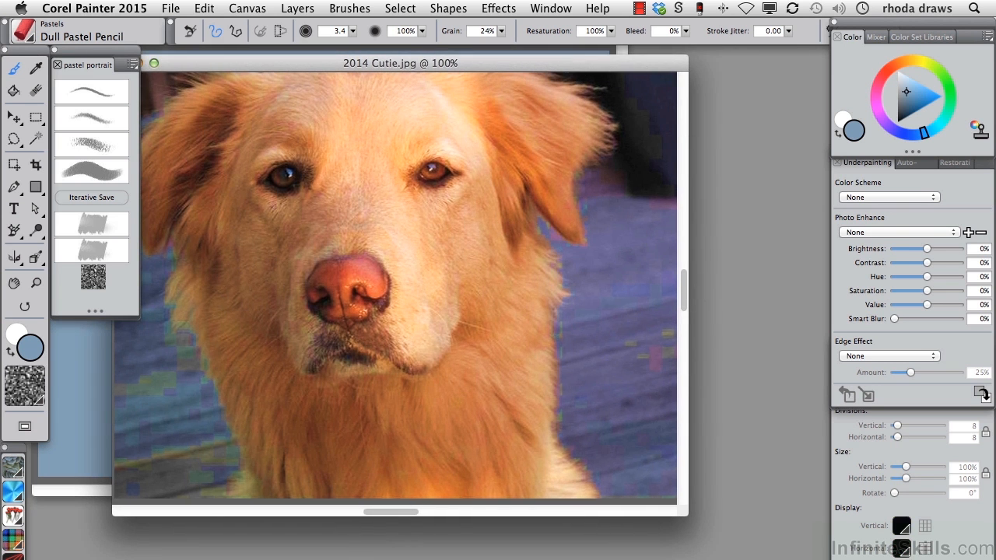
pyautogui.press('super+minus')
pyautogui.press('super+minus')
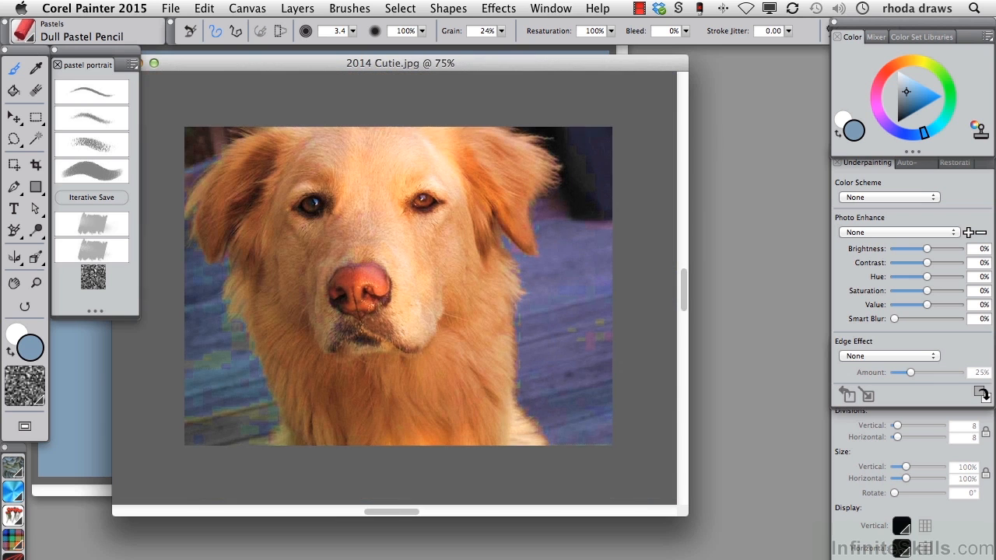
pyautogui.moveTo(695, 516); pyautogui.dragTo(522, 374)
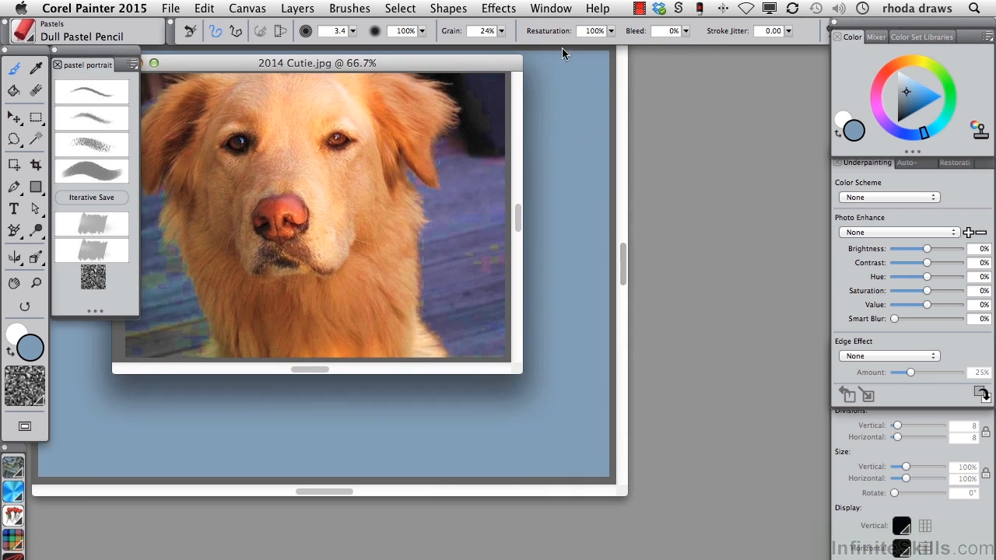
pyautogui.click(593, 54)
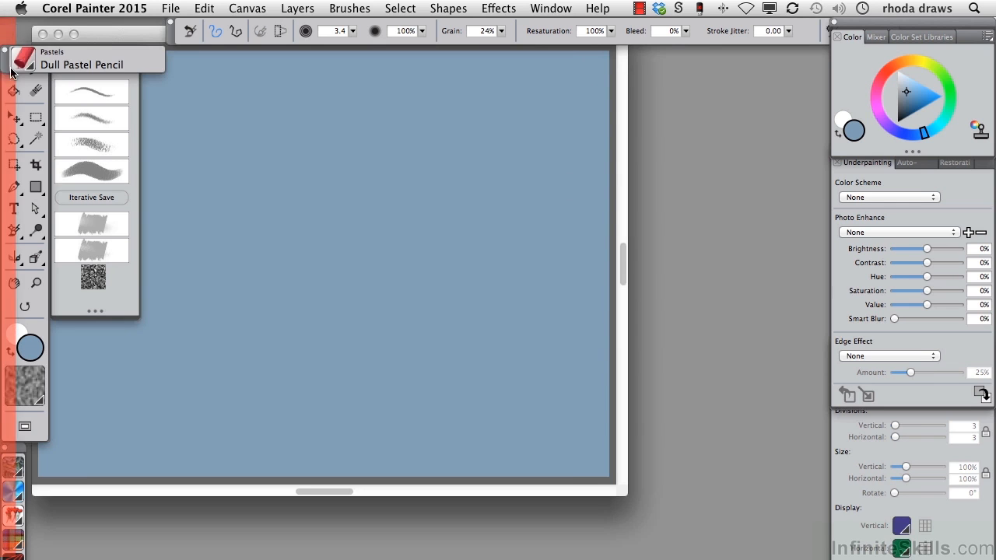
# Reduce the blue canvas to 66.7% zoom in a smaller window and place it beside the dog photo.
pyautogui.moveTo(106, 33); pyautogui.dragTo(276, 70)
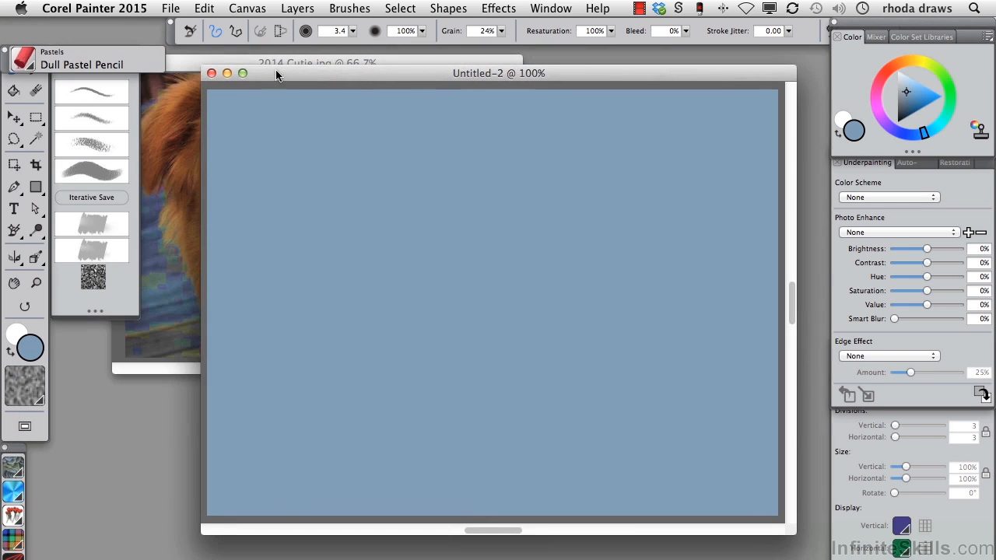
pyautogui.press('super+minus')
pyautogui.moveTo(792, 527); pyautogui.dragTo(596, 404)
pyautogui.moveTo(466, 78); pyautogui.dragTo(725, 60)
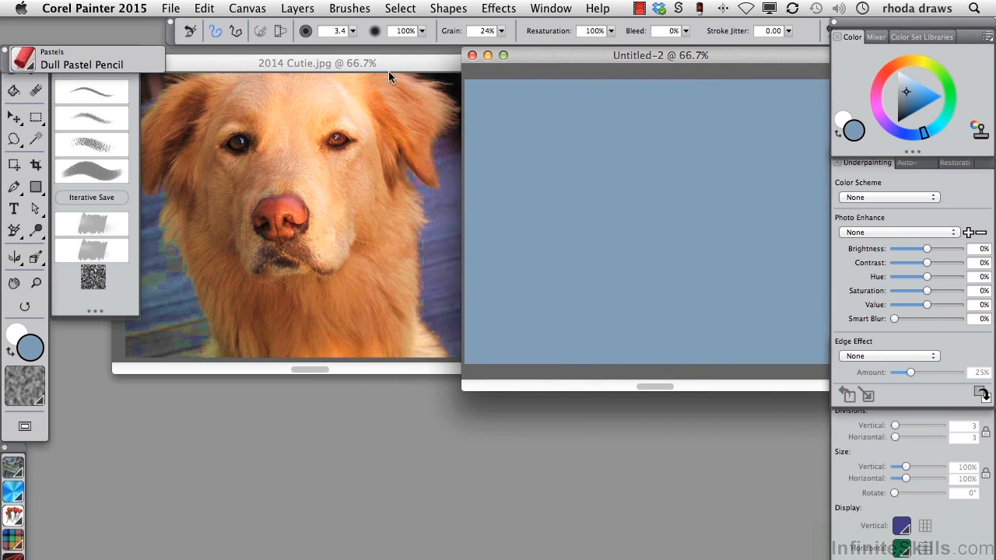
# Rearrange the brush selector, the pastel portrait palette and the dog photo window so the photo sits unobstructed beside the blue canvas.
pyautogui.moveTo(5, 49); pyautogui.dragTo(5, 22)
pyautogui.moveTo(77, 56); pyautogui.dragTo(424, 368)
pyautogui.moveTo(380, 60); pyautogui.dragTo(318, 59)
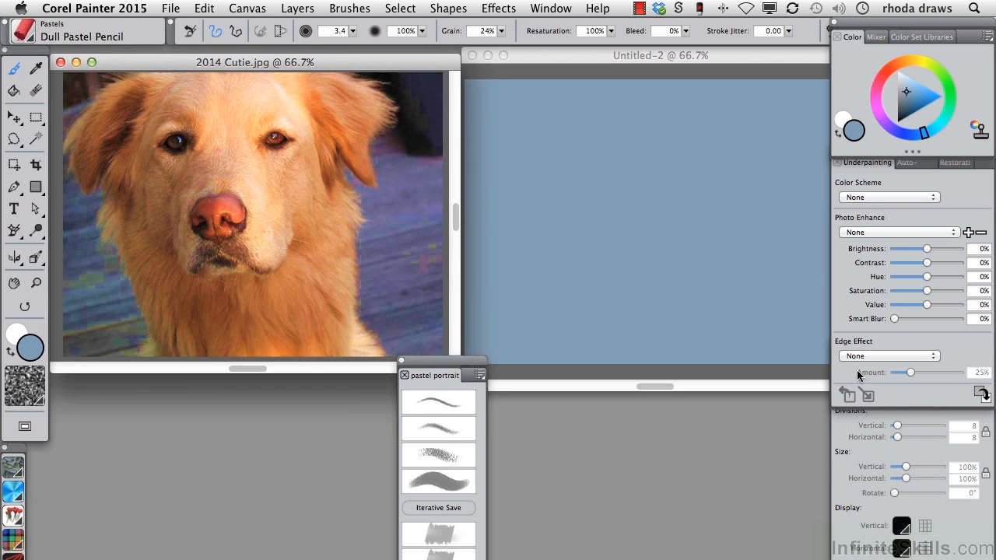
# Enable the layout grid on both the dog photo and the blue canvas, using the 8 x 8 type for the canvas.
pyautogui.click(838, 417)
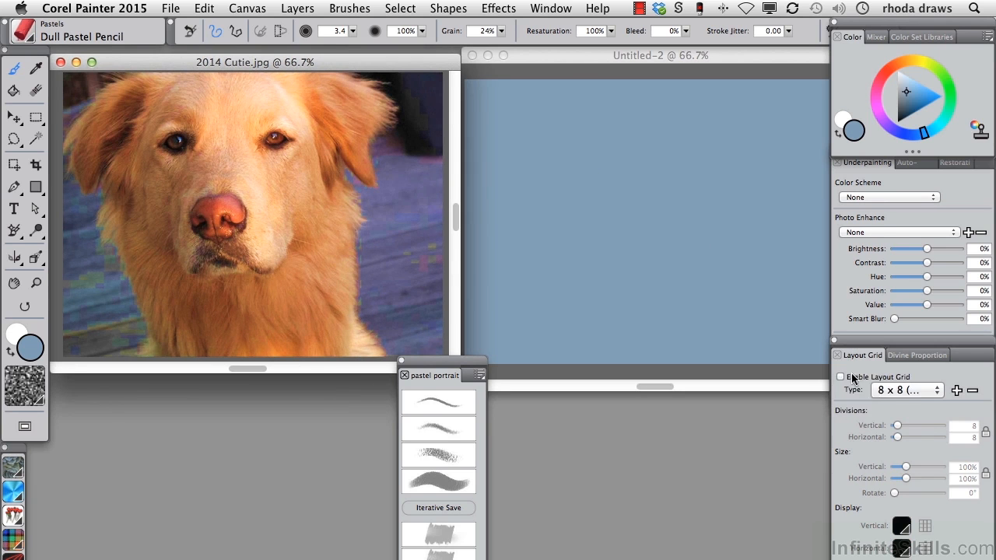
pyautogui.click(840, 376)
pyautogui.click(583, 54)
pyautogui.click(840, 377)
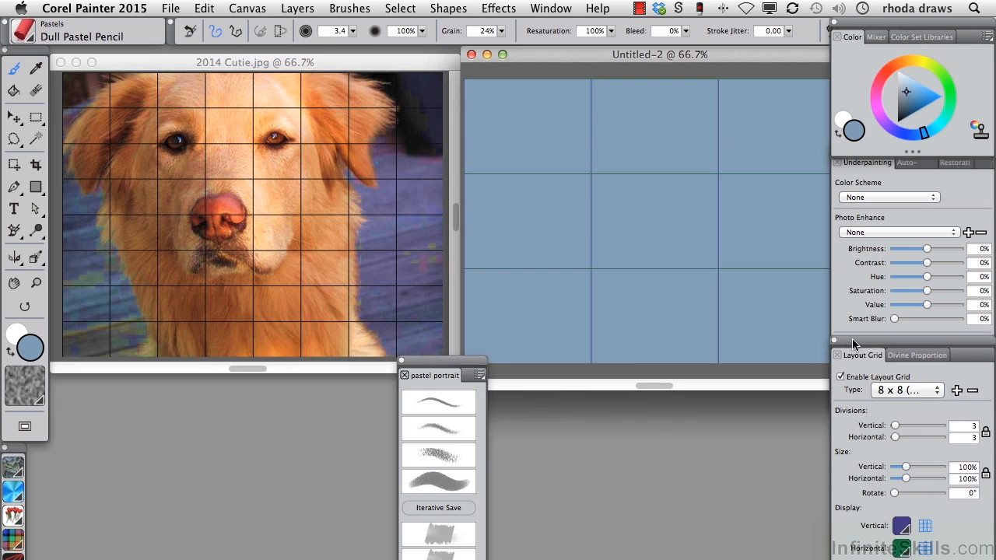
pyautogui.click(937, 390)
pyautogui.click(926, 378)
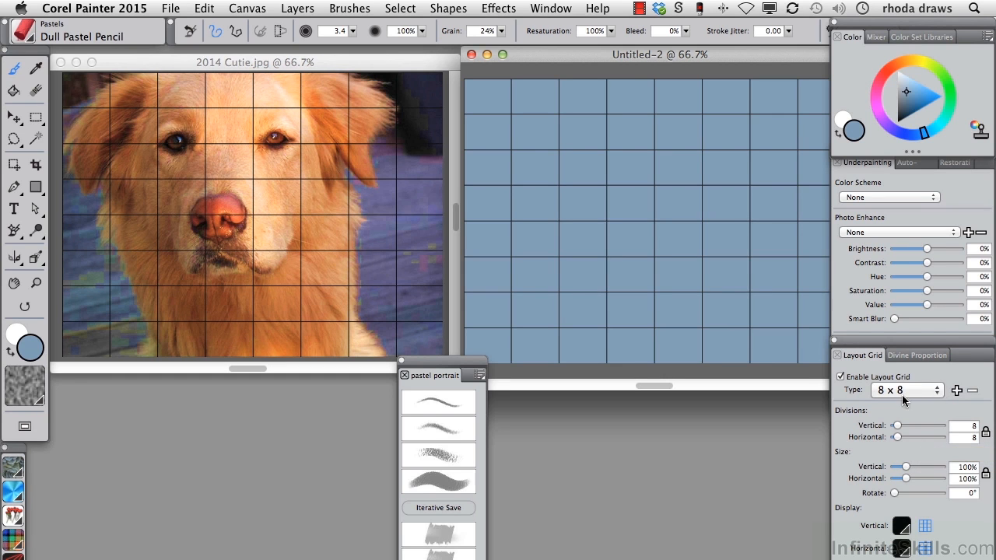
# Choose a dark blue and sketch the furry outline of the dog's left ear, cheek and neck on the gridded canvas.
pyautogui.click(906, 107)
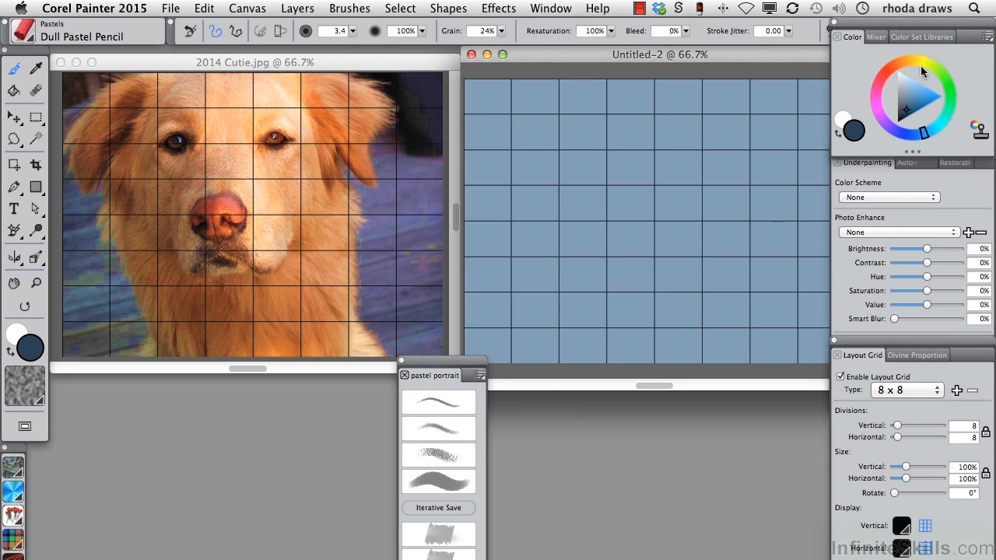
pyautogui.moveTo(539, 79)
pyautogui.mouseDown()
pyautogui.moveTo(494, 103)
pyautogui.moveTo(505, 108)
pyautogui.moveTo(479, 130)
pyautogui.moveTo(478, 169)
pyautogui.moveTo(489, 193)
pyautogui.moveTo(519, 199)
pyautogui.moveTo(505, 254)
pyautogui.moveTo(515, 275)
pyautogui.moveTo(523, 255)
pyautogui.moveTo(514, 260)
pyautogui.moveTo(527, 290)
pyautogui.moveTo(581, 358)
pyautogui.mouseUp()
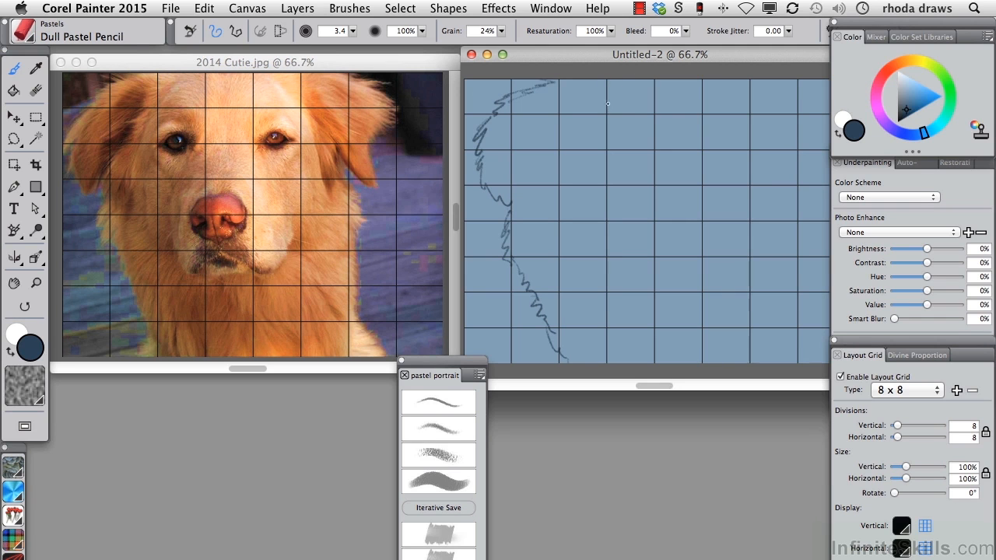
# Sketch the dog's nose, mouth and the left edge of the muzzle, following the photo's grid squares.
pyautogui.moveTo(605, 223)
pyautogui.mouseDown()
pyautogui.moveTo(605, 246)
pyautogui.moveTo(603, 226)
pyautogui.moveTo(621, 240)
pyautogui.moveTo(623, 224)
pyautogui.moveTo(644, 229)
pyautogui.moveTo(602, 210)
pyautogui.moveTo(634, 205)
pyautogui.moveTo(649, 220)
pyautogui.moveTo(623, 229)
pyautogui.mouseUp()
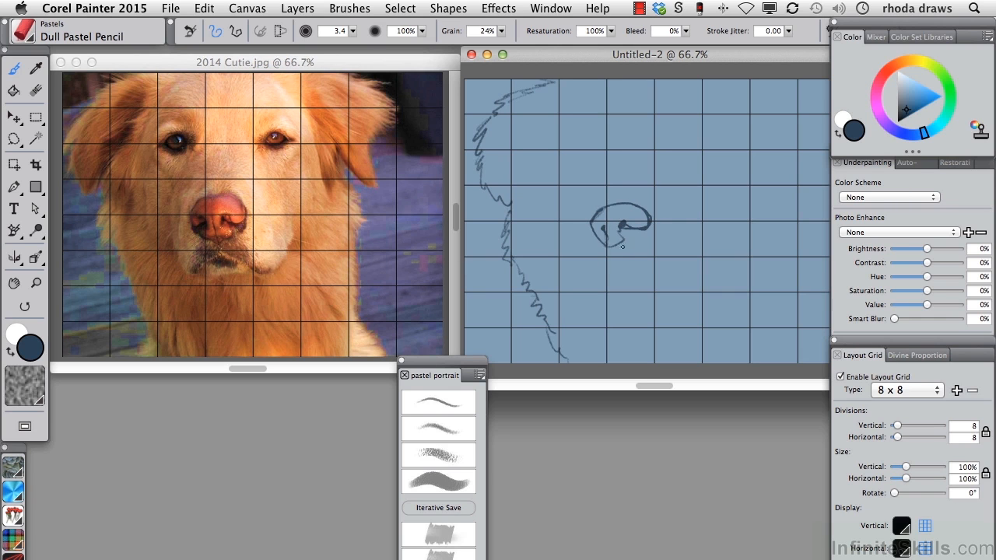
pyautogui.moveTo(620, 257)
pyautogui.mouseDown()
pyautogui.moveTo(646, 265)
pyautogui.moveTo(619, 259)
pyautogui.moveTo(636, 263)
pyautogui.moveTo(627, 283)
pyautogui.moveTo(634, 280)
pyautogui.moveTo(586, 277)
pyautogui.mouseUp()
pyautogui.moveTo(582, 200)
pyautogui.mouseDown()
pyautogui.moveTo(580, 282)
pyautogui.moveTo(575, 213)
pyautogui.moveTo(588, 180)
pyautogui.mouseUp()
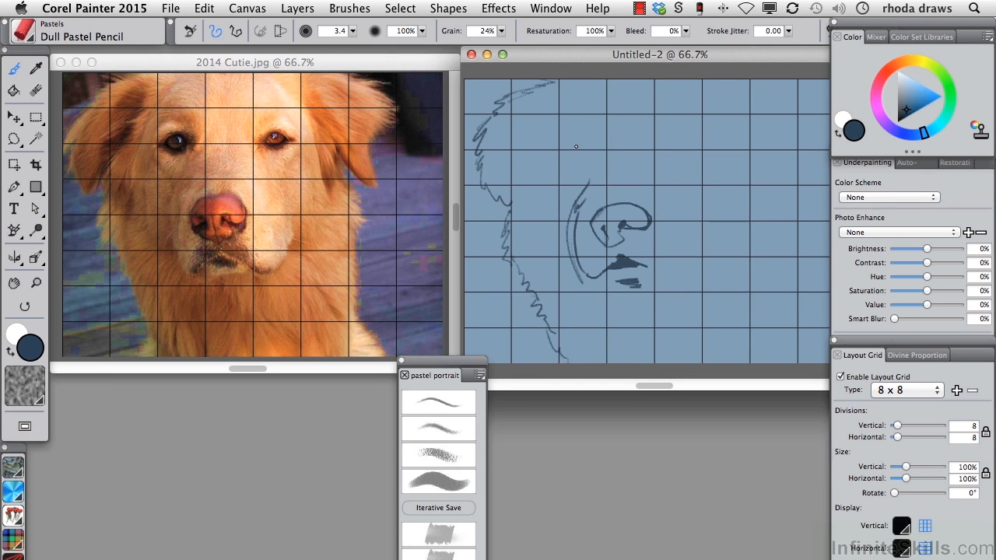
# Draw both of the dog's eyes and the curved mouth line on the right side of the muzzle.
pyautogui.moveTo(566, 148)
pyautogui.mouseDown()
pyautogui.moveTo(593, 146)
pyautogui.moveTo(564, 154)
pyautogui.moveTo(592, 147)
pyautogui.moveTo(575, 148)
pyautogui.mouseUp()
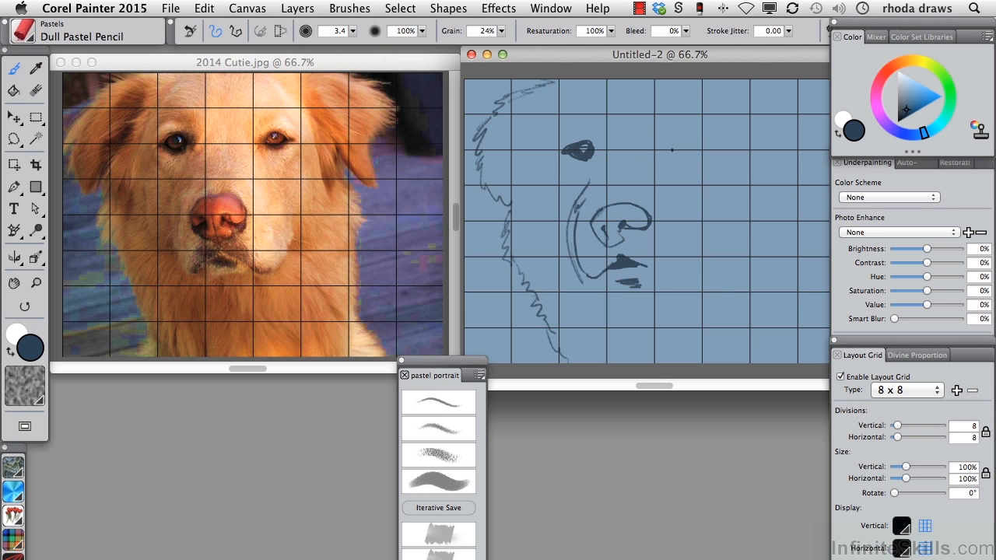
pyautogui.moveTo(669, 150)
pyautogui.mouseDown()
pyautogui.moveTo(697, 144)
pyautogui.moveTo(671, 150)
pyautogui.moveTo(700, 152)
pyautogui.moveTo(683, 148)
pyautogui.moveTo(691, 153)
pyautogui.mouseUp()
pyautogui.moveTo(648, 268)
pyautogui.mouseDown()
pyautogui.moveTo(687, 254)
pyautogui.moveTo(699, 235)
pyautogui.mouseUp()
# Add loose fur strokes under the chin, beside the muzzle, across the left ear and around the left eye.
pyautogui.moveTo(622, 287); pyautogui.dragTo(582, 325)
pyautogui.moveTo(582, 270)
pyautogui.mouseDown()
pyautogui.moveTo(538, 282)
pyautogui.moveTo(572, 336)
pyautogui.mouseUp()
pyautogui.moveTo(513, 124)
pyautogui.mouseDown()
pyautogui.moveTo(531, 146)
pyautogui.moveTo(513, 178)
pyautogui.moveTo(537, 177)
pyautogui.mouseUp()
pyautogui.moveTo(565, 123)
pyautogui.mouseDown()
pyautogui.moveTo(544, 146)
pyautogui.moveTo(600, 127)
pyautogui.moveTo(603, 147)
pyautogui.moveTo(576, 183)
pyautogui.moveTo(584, 193)
pyautogui.mouseUp()
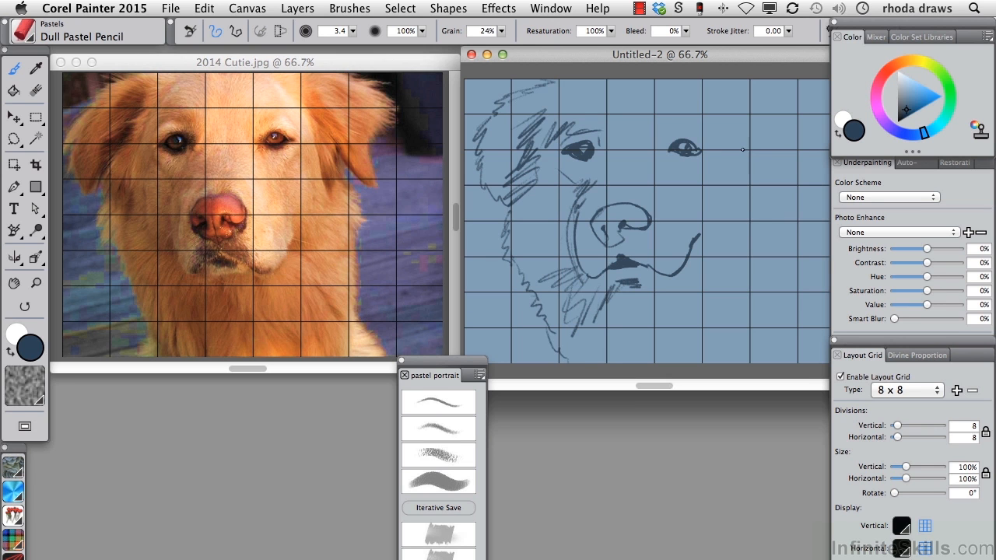
# Shift the canvas window clear of the panels and sketch the dog's right ear and the right neck outline.
pyautogui.moveTo(752, 148); pyautogui.dragTo(803, 188)
pyautogui.moveTo(777, 55); pyautogui.dragTo(743, 55)
pyautogui.moveTo(772, 189)
pyautogui.mouseDown()
pyautogui.moveTo(775, 162)
pyautogui.moveTo(801, 124)
pyautogui.moveTo(721, 81)
pyautogui.mouseUp()
pyautogui.moveTo(729, 158)
pyautogui.mouseDown()
pyautogui.moveTo(751, 202)
pyautogui.moveTo(737, 221)
pyautogui.moveTo(743, 237)
pyautogui.moveTo(729, 247)
pyautogui.moveTo(778, 360)
pyautogui.mouseUp()
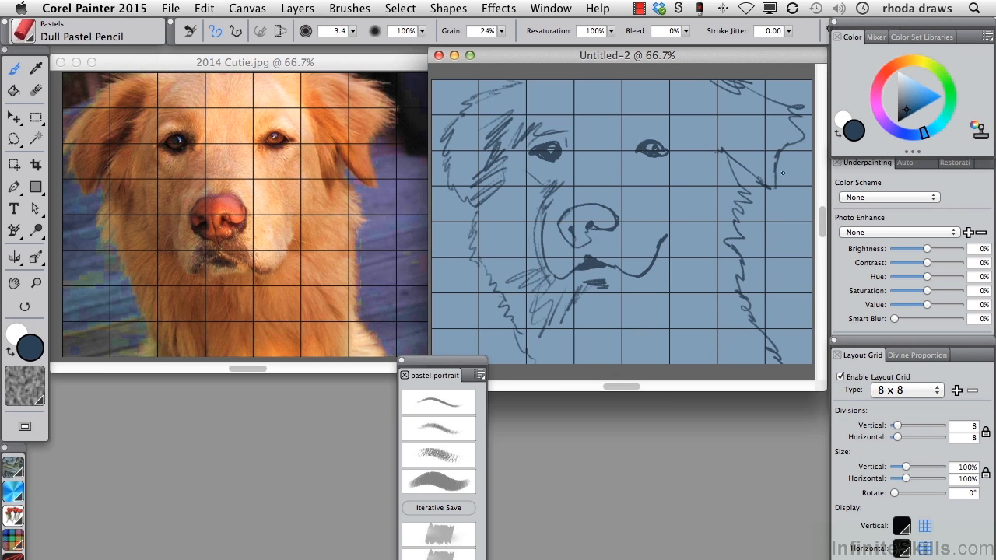
# Add strokes for the right mouth corner, the brows above both eyes and the shading in the nostrils.
pyautogui.moveTo(659, 241)
pyautogui.mouseDown()
pyautogui.moveTo(663, 222)
pyautogui.moveTo(660, 241)
pyautogui.mouseUp()
pyautogui.moveTo(633, 136)
pyautogui.mouseDown()
pyautogui.moveTo(643, 119)
pyautogui.moveTo(672, 126)
pyautogui.mouseUp()
pyautogui.moveTo(566, 119); pyautogui.dragTo(554, 132)
pyautogui.moveTo(582, 232)
pyautogui.mouseDown()
pyautogui.moveTo(597, 243)
pyautogui.moveTo(607, 232)
pyautogui.mouseUp()
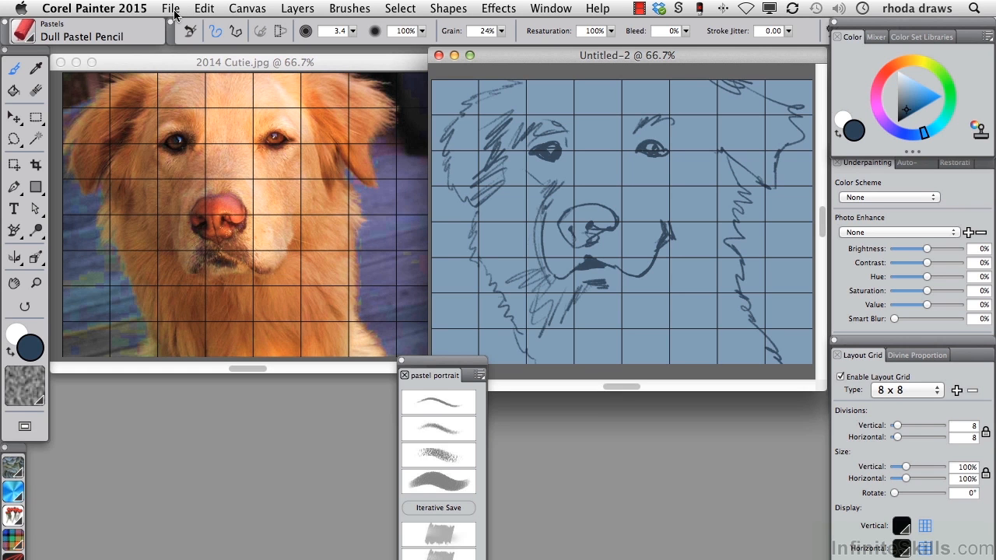
# Save the sketch to the Desktop in Painter RIFF format as "cutie portrait.rif".
pyautogui.press('super+s')
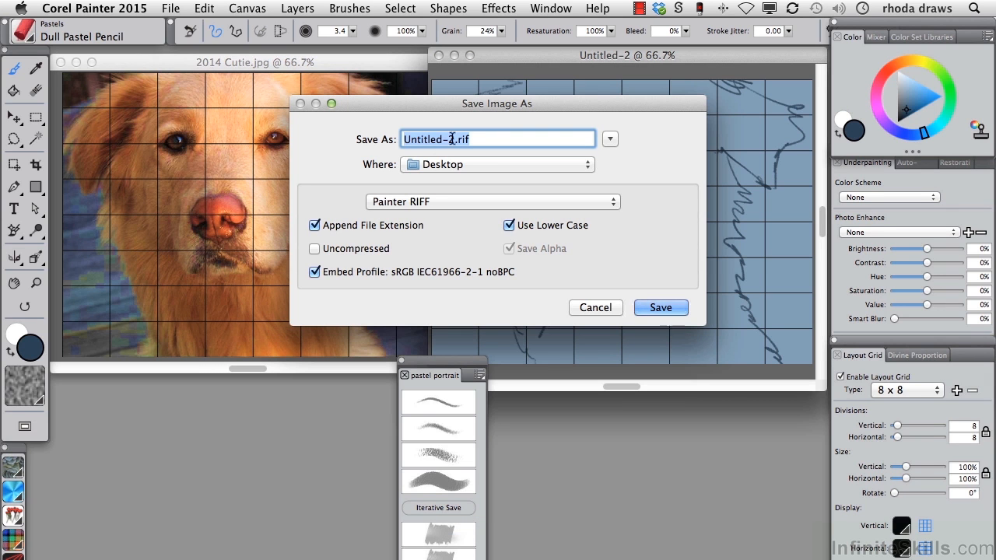
pyautogui.write('cutie portra')
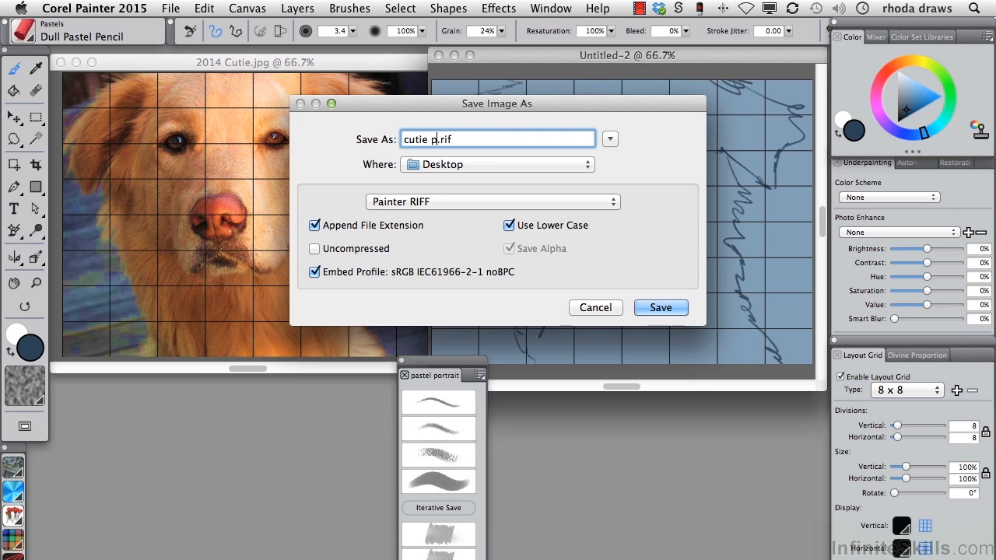
pyautogui.write('it')
pyautogui.click(659, 307)
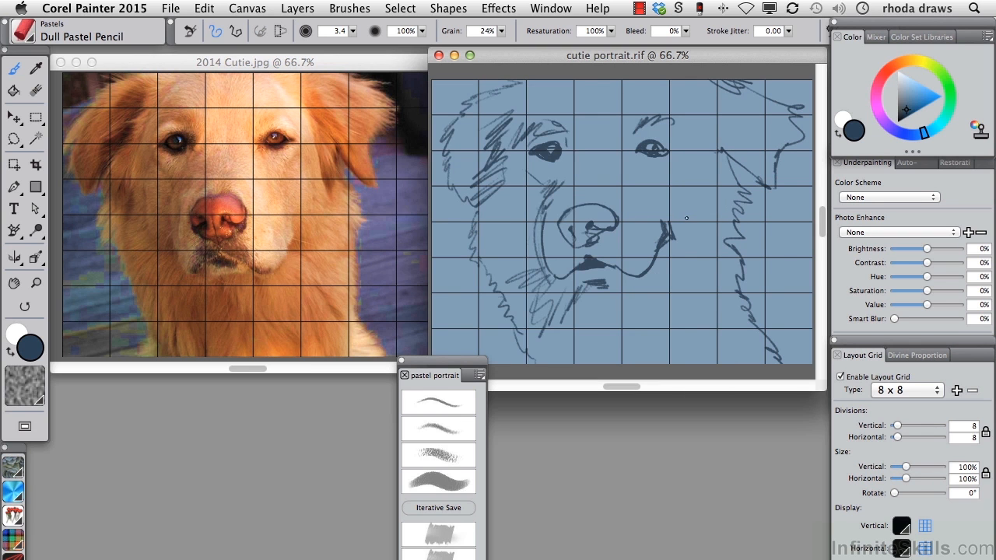